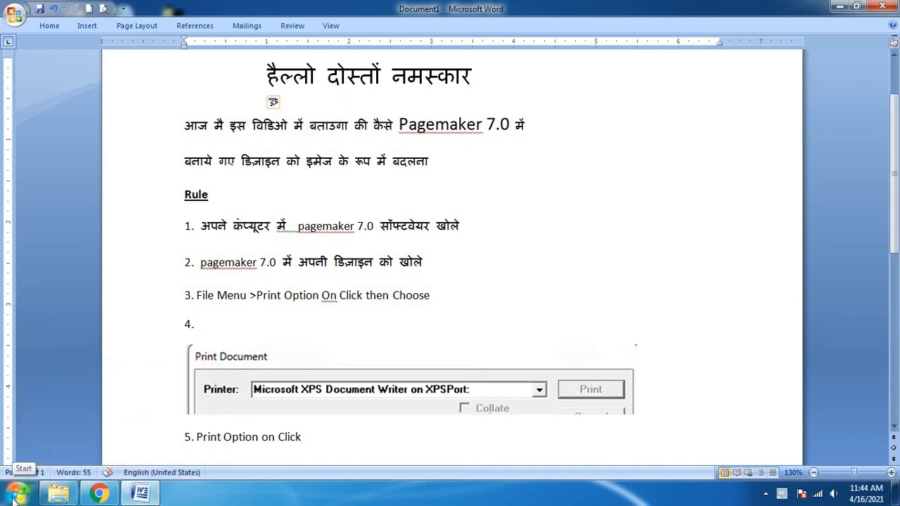
Open Karan.pmd from the desktop in PageMaker, dismiss the template chooser, maximize the window and move the control palette below the page
key(super+d)
mouse_move(62, 494)
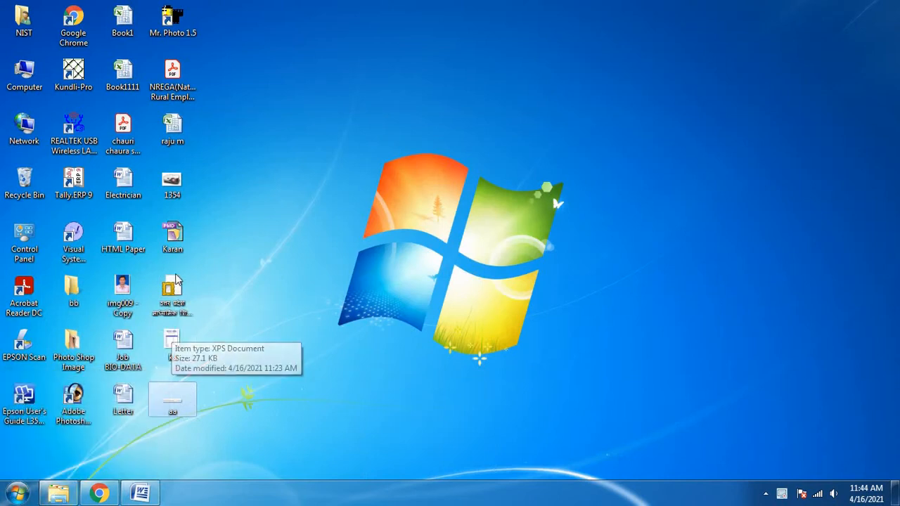
double_click(171, 236)
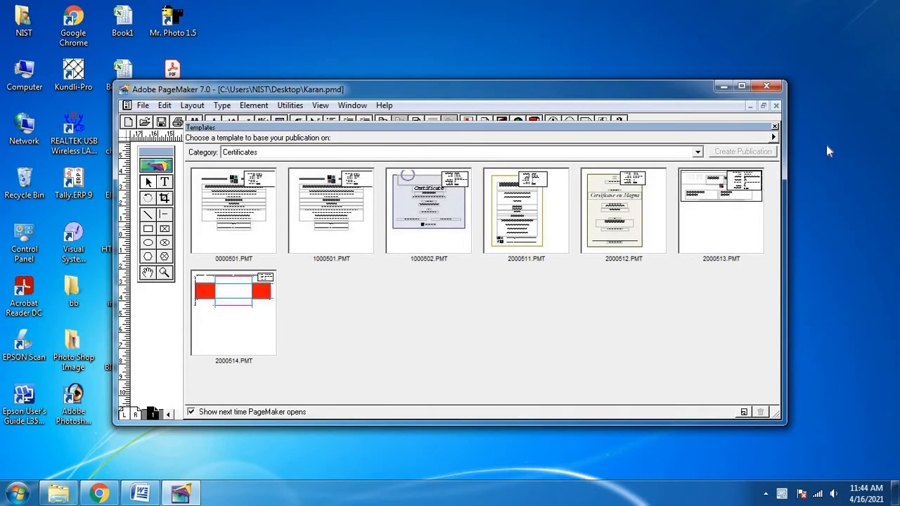
click(774, 127)
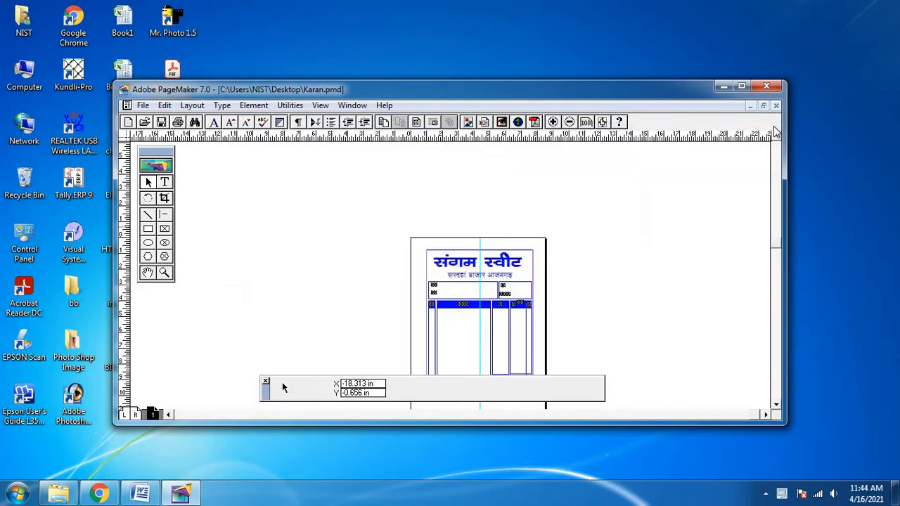
click(741, 86)
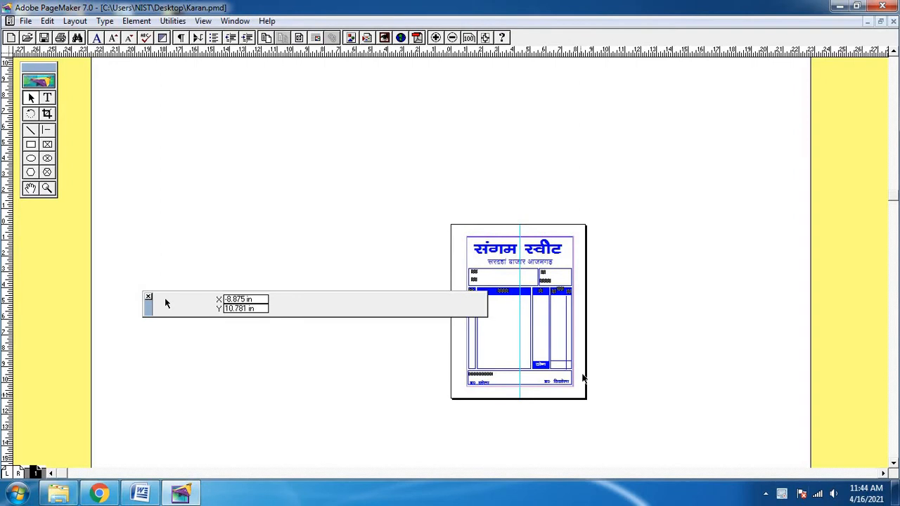
drag(150, 316, 425, 455)
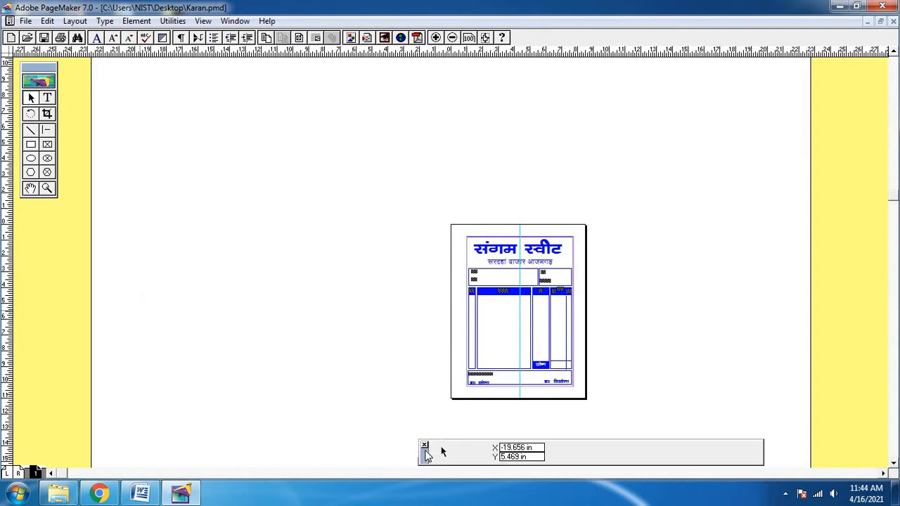
Examine the whole bill design, from the shop heading down to the signature row at the foot of the page
key(ctrl+equal)
key(ctrl+equal)
key(ctrl+equal)
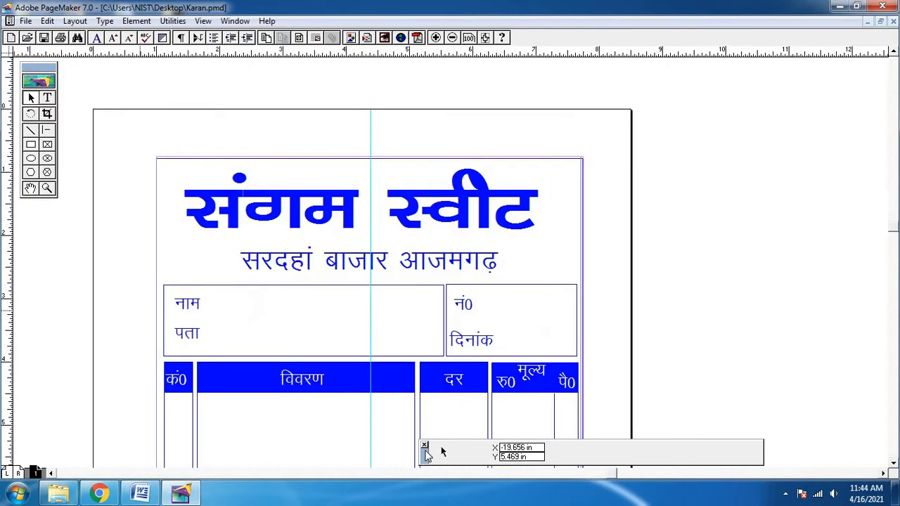
key(ctrl+equal)
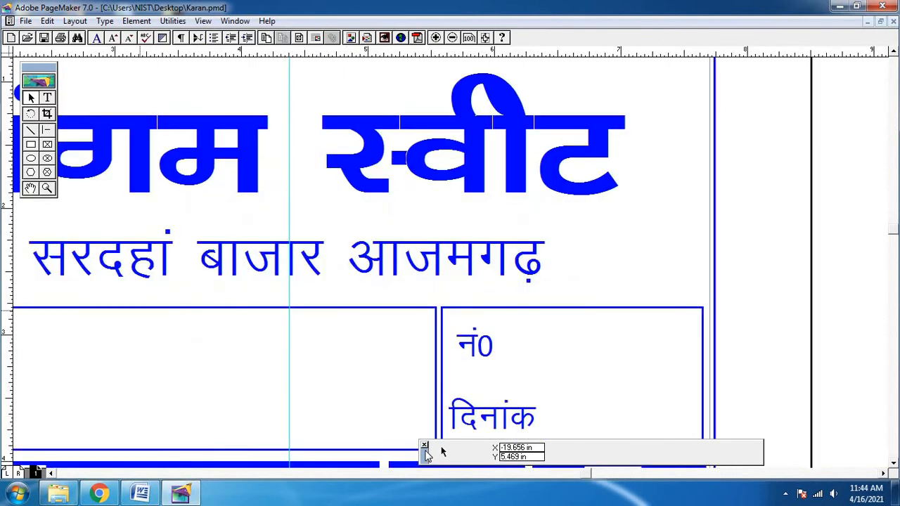
key(ctrl+minus)
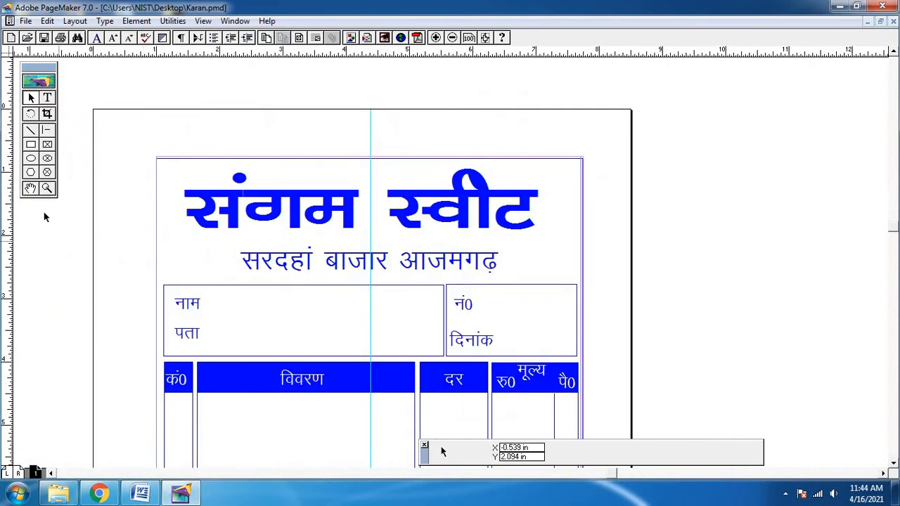
click(32, 190)
drag(275, 372, 309, 243)
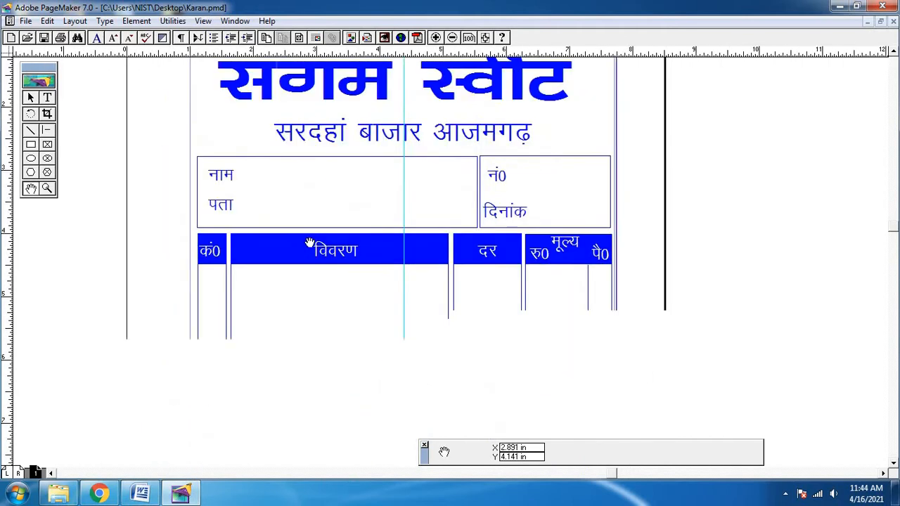
drag(350, 302, 345, 232)
drag(394, 293, 384, 255)
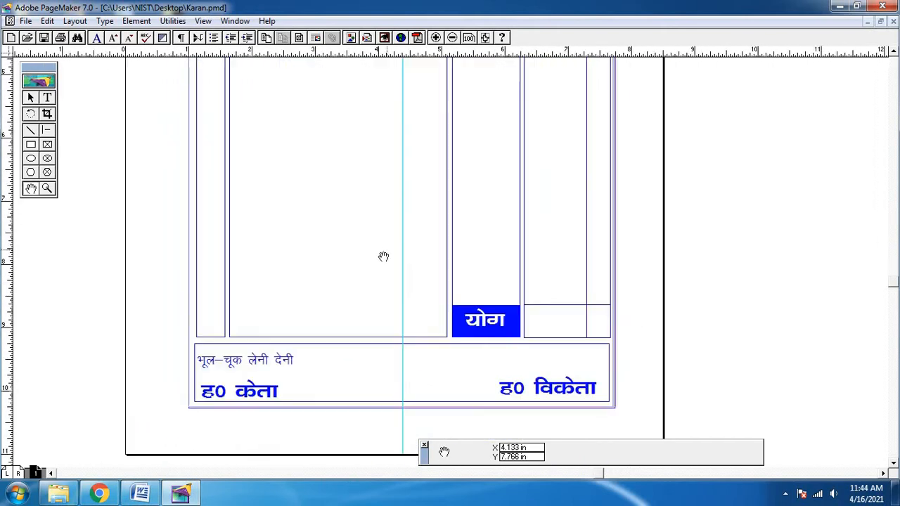
drag(414, 310, 484, 374)
drag(452, 204, 447, 327)
drag(449, 215, 442, 300)
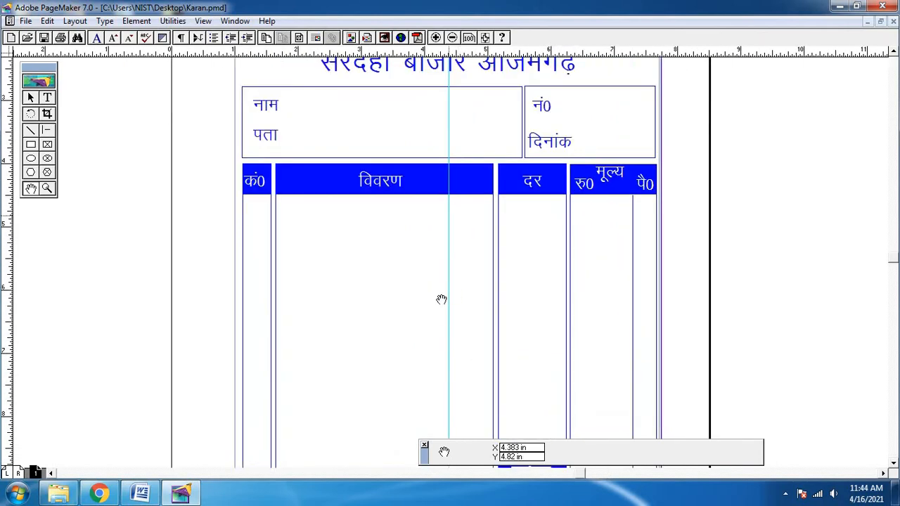
drag(449, 269, 426, 225)
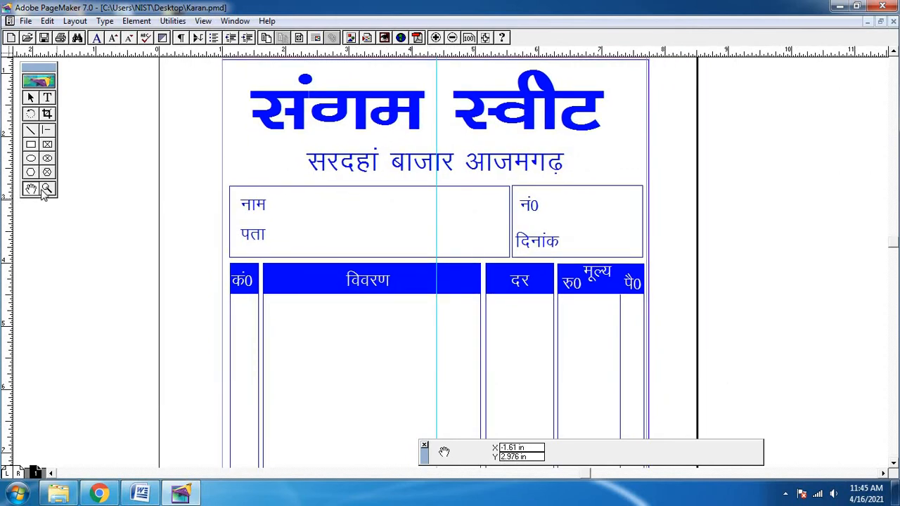
key(ctrl+minus)
key(ctrl+minus)
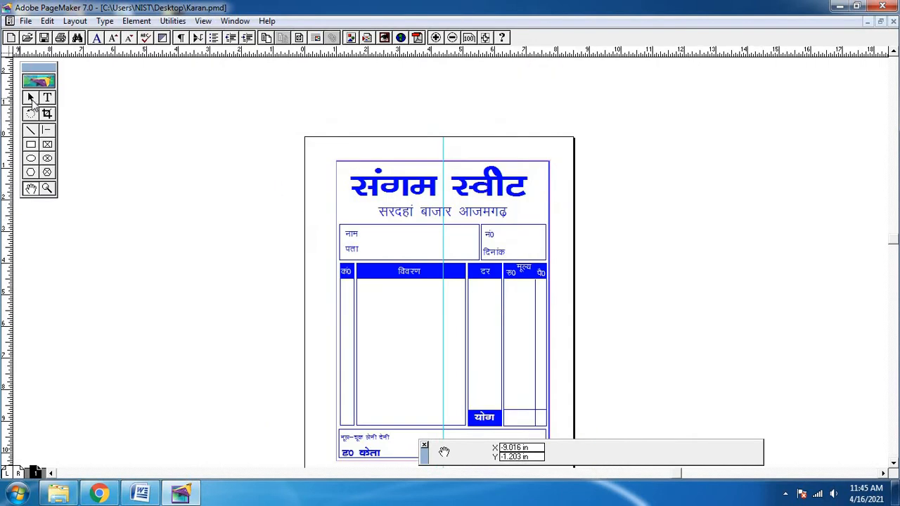
Move the text line beneath the shop heading to X 2.338 in, centring it on the vertical guide, and deselect it
click(31, 99)
drag(393, 211, 410, 212)
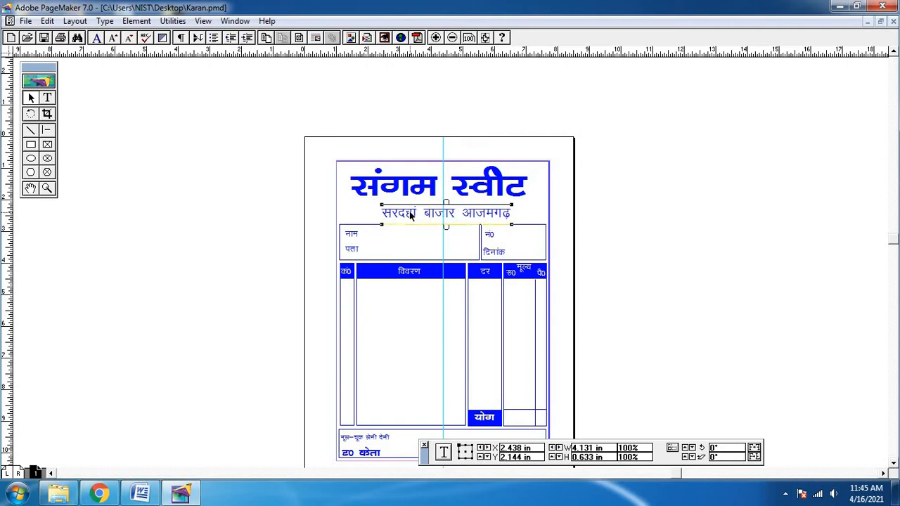
key(Left)
key(Left)
key(Left)
key(Left)
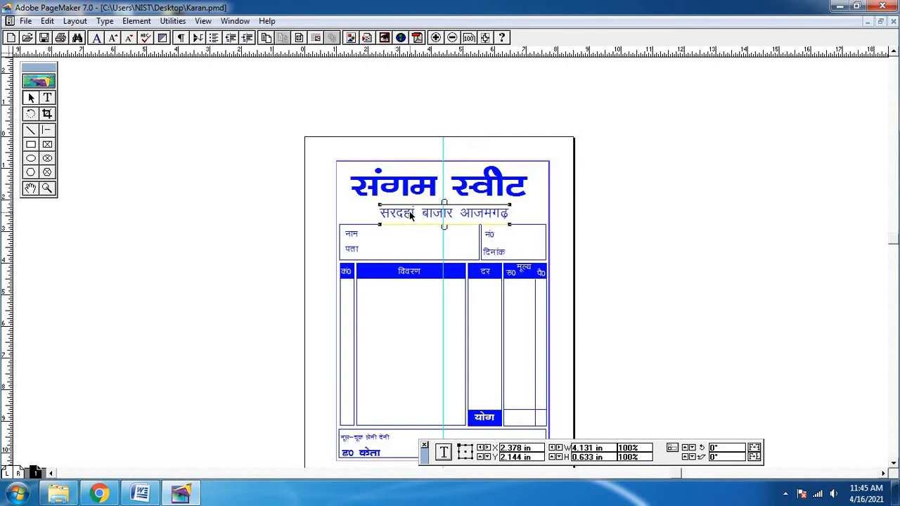
key(Left)
key(Left)
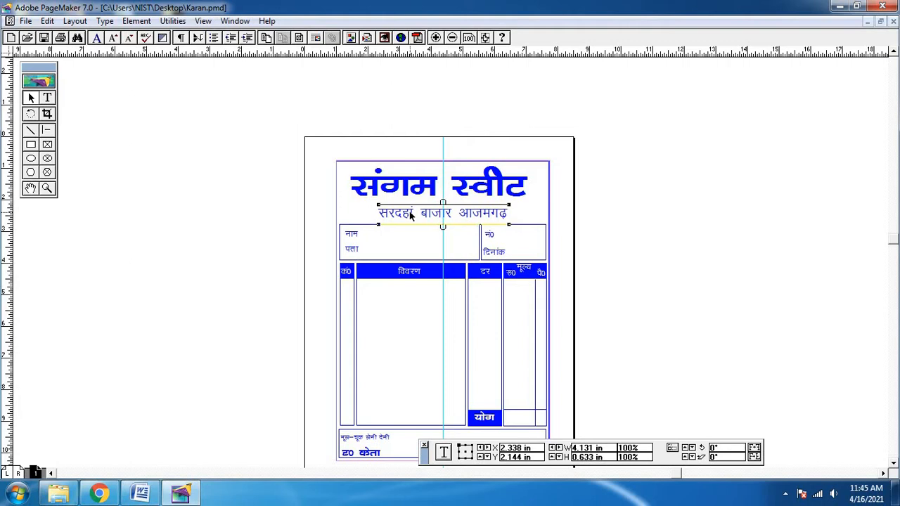
click(658, 274)
Open the print settings for the publication and choose Microsoft XPS Document Writer as the printer
click(26, 21)
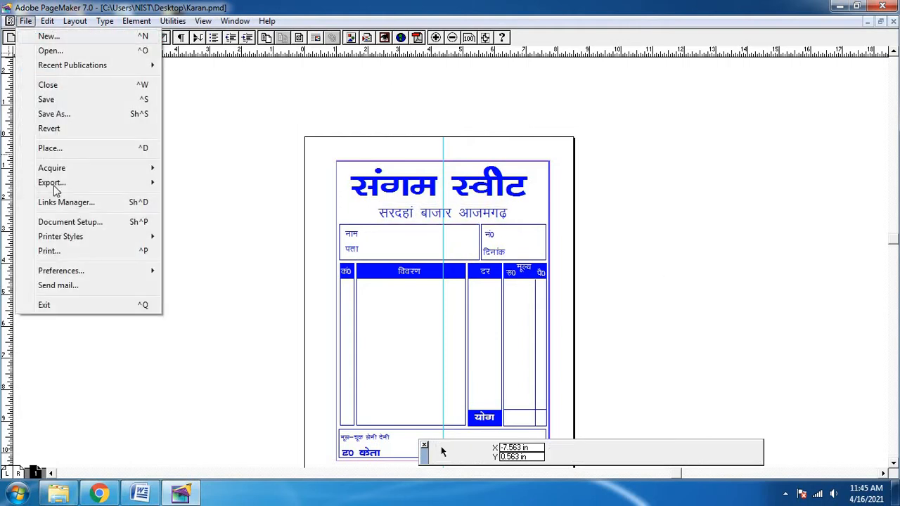
click(25, 20)
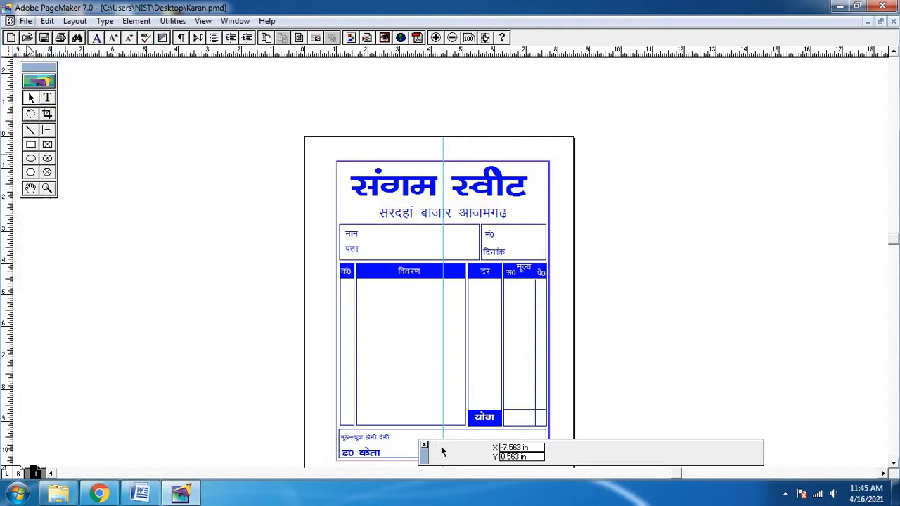
click(25, 20)
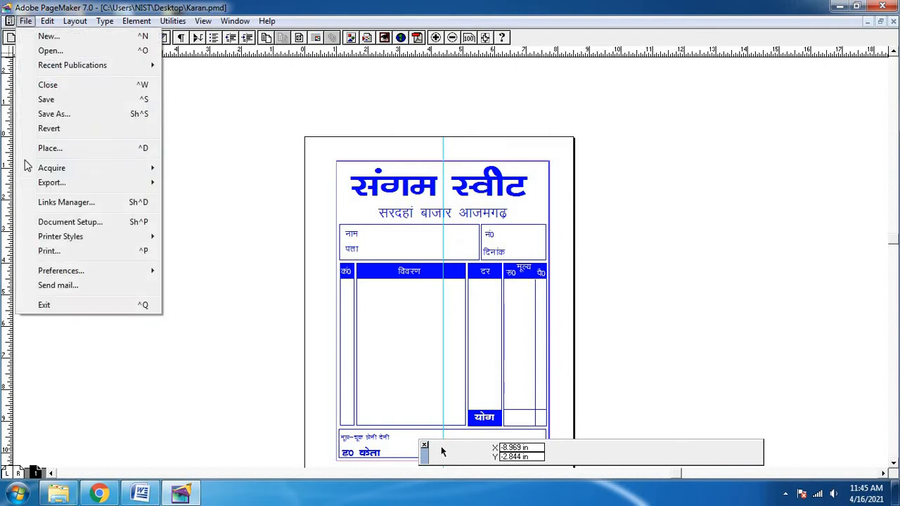
click(47, 251)
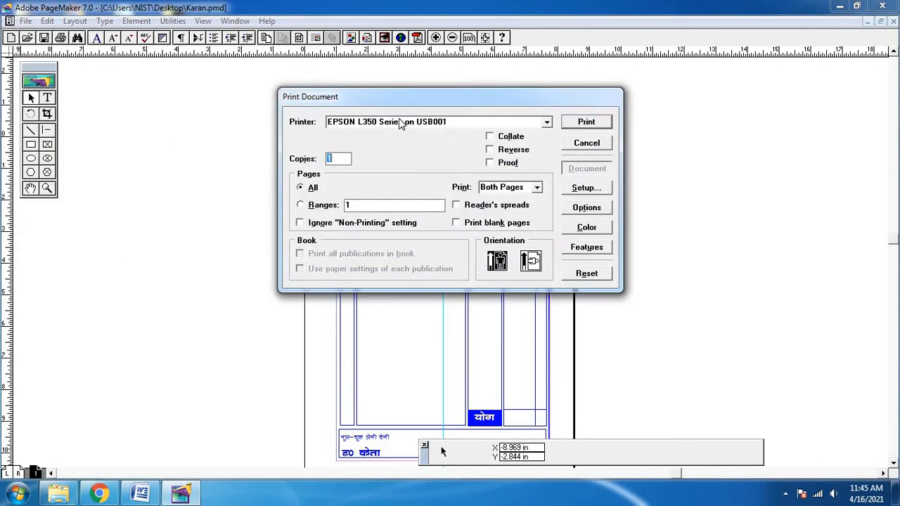
click(400, 124)
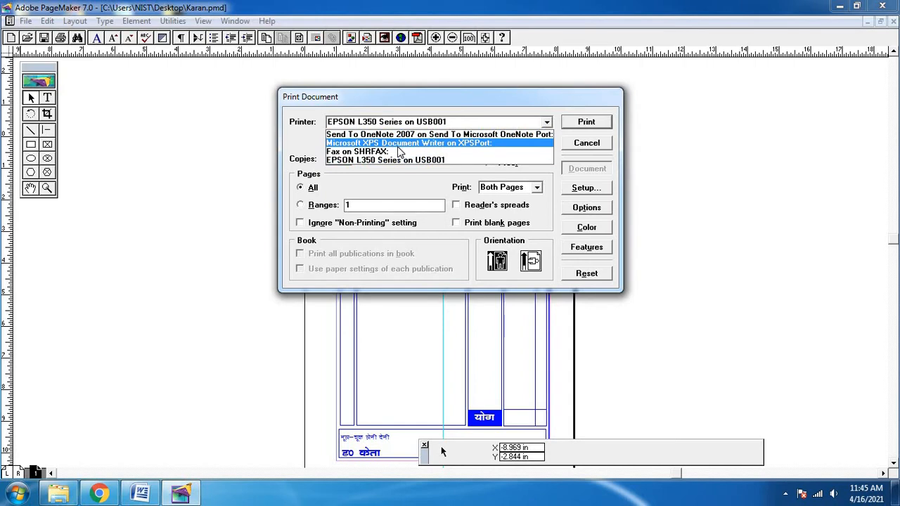
click(398, 144)
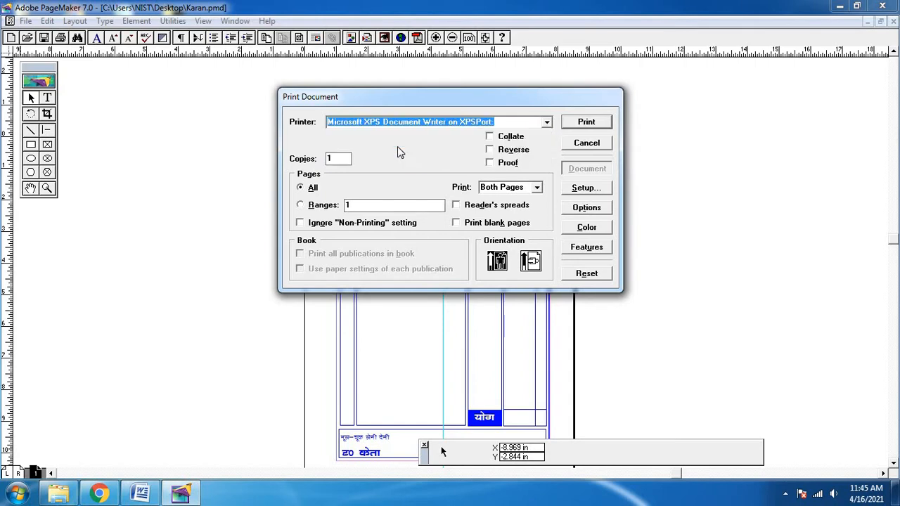
Print the publication to an XPS file named "My design" on the Desktop
click(586, 124)
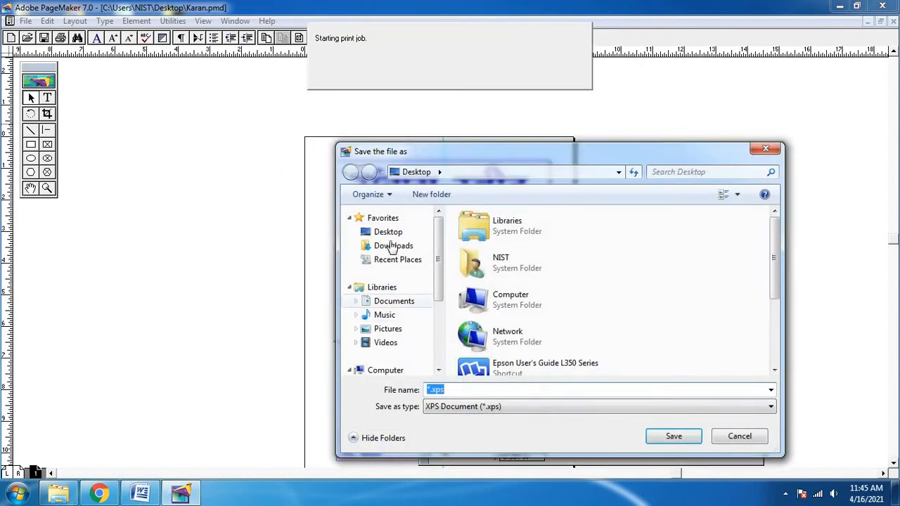
click(482, 390)
drag(399, 390, 397, 390)
text(My desi)
text(gn)
click(662, 439)
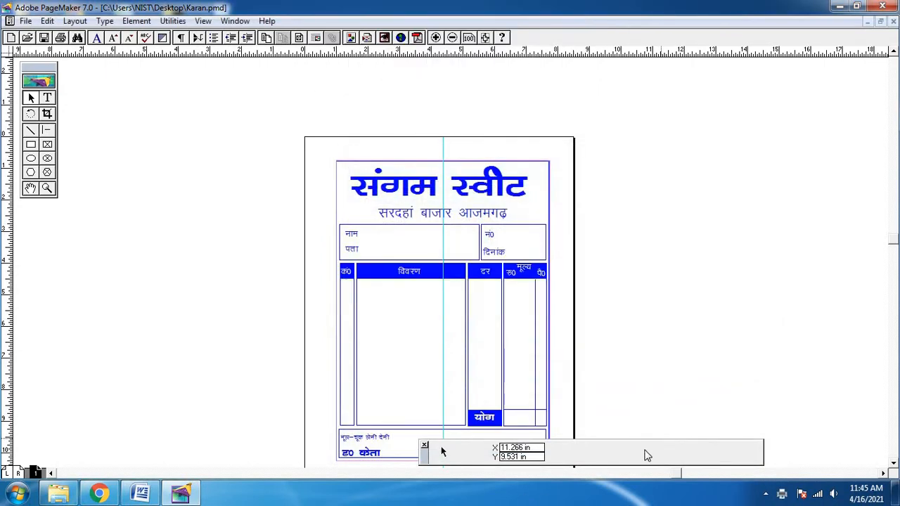
Minimize PageMaker and open the My design file from the desktop in a maximized XPS Viewer
click(840, 7)
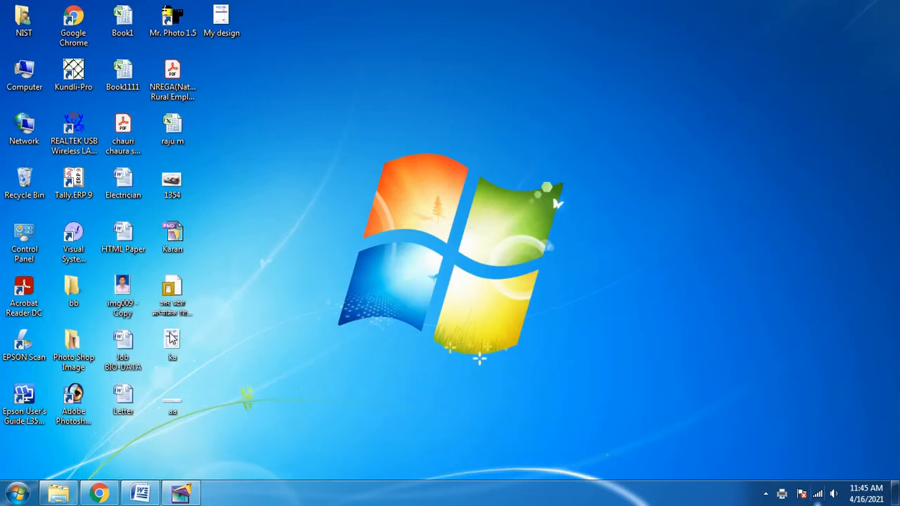
double_click(226, 21)
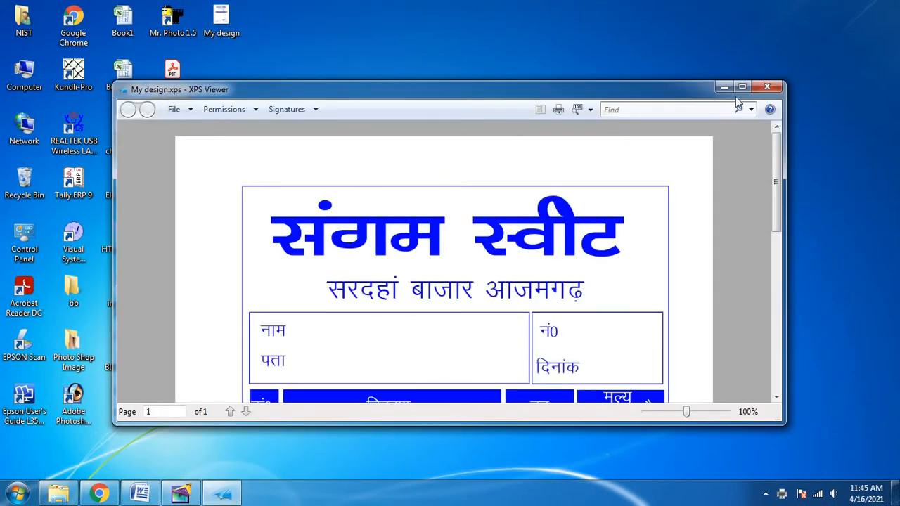
click(741, 88)
Inspect the exported bill design close up and as a full page, and close the viewer
scroll(449, 215, up, 2)
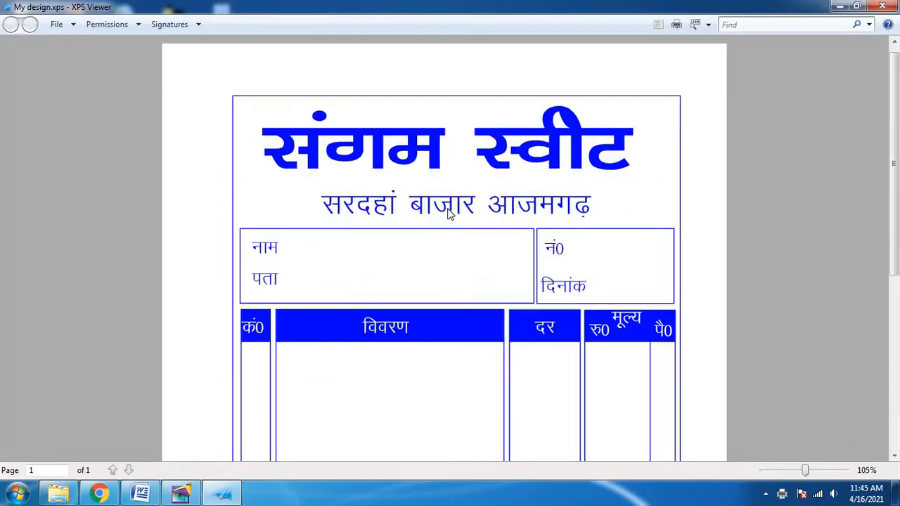
scroll(449, 215, up, 3)
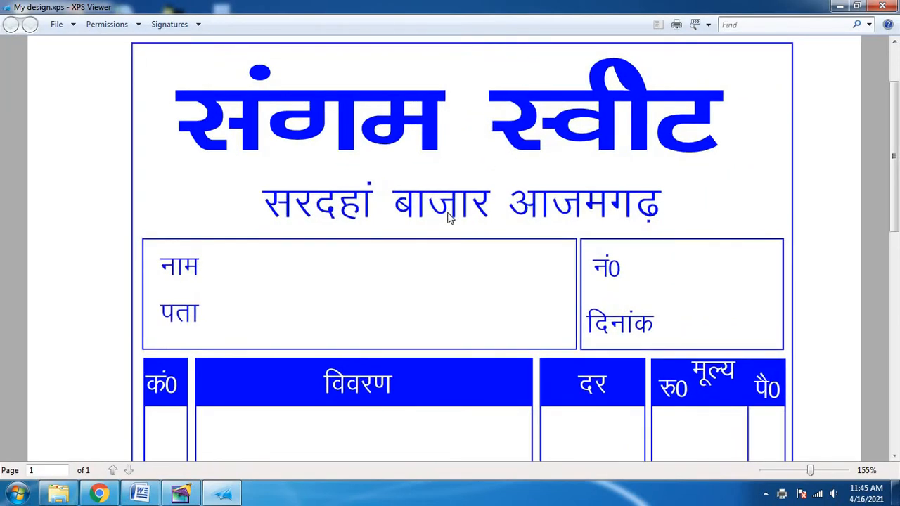
scroll(447, 213, down, 5)
drag(537, 201, 442, 256)
scroll(441, 256, down, 1)
click(463, 192)
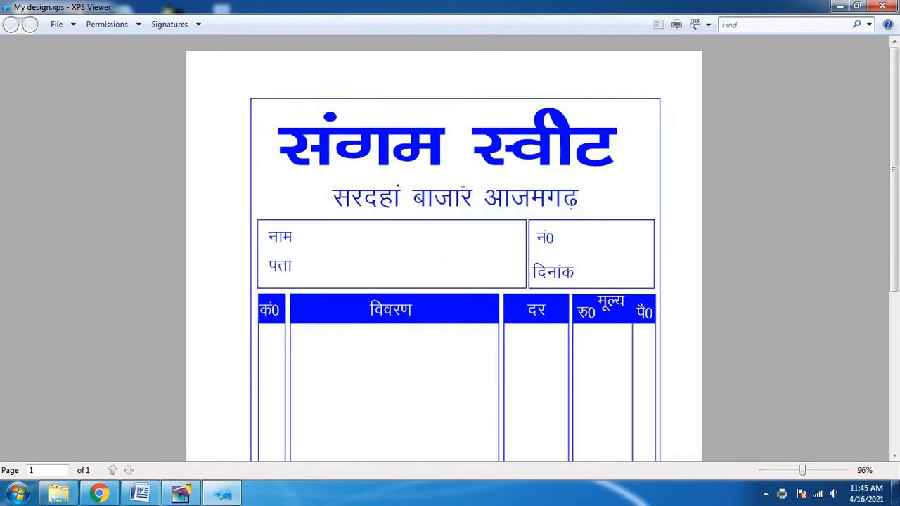
scroll(484, 292, down, 3)
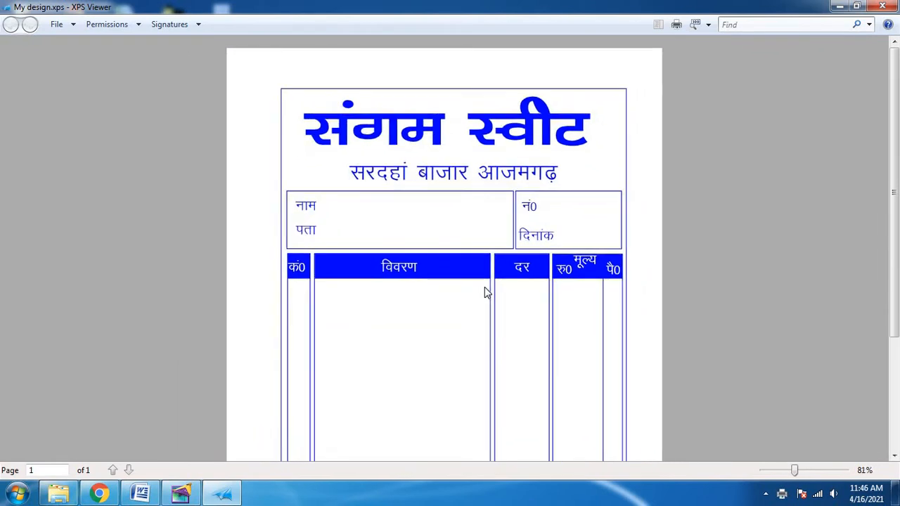
scroll(484, 288, down, 4)
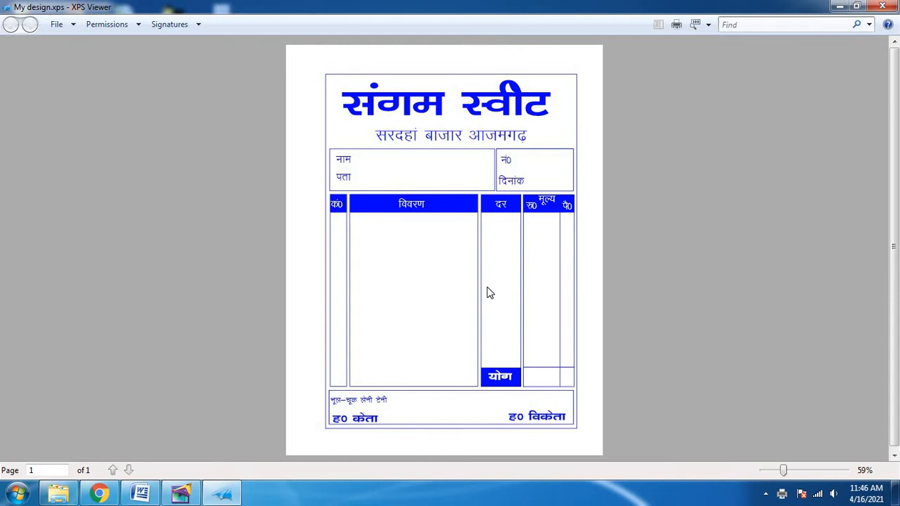
scroll(490, 293, up, 1)
scroll(486, 291, down, 1)
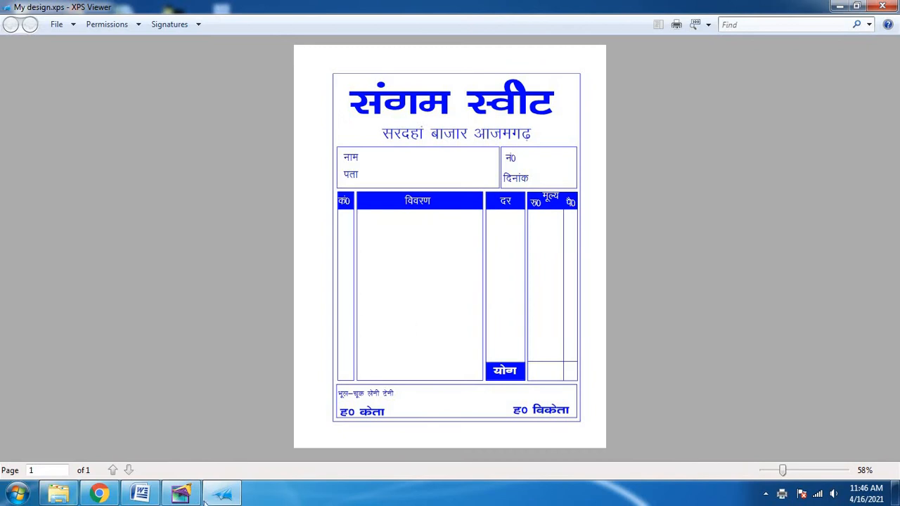
key(alt+F4)
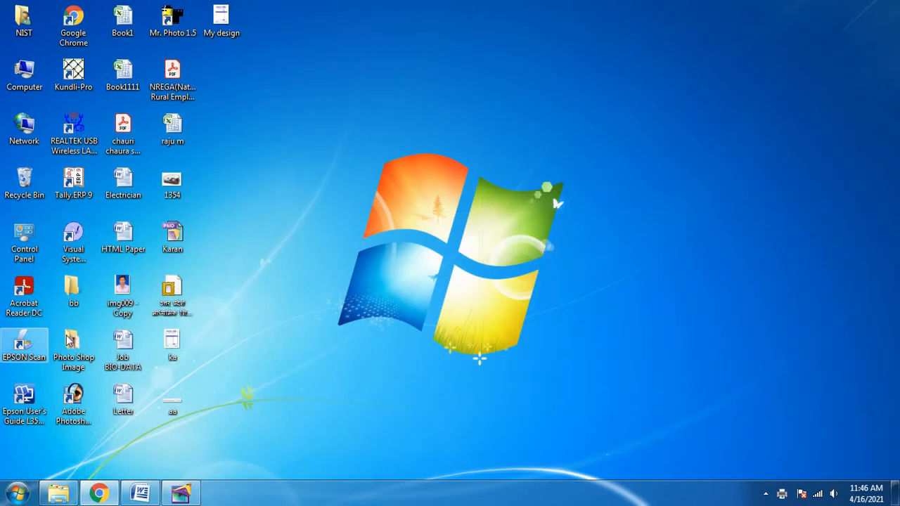
Switch to PageMaker and check the selected printer in the publication's print settings without printing
click(180, 495)
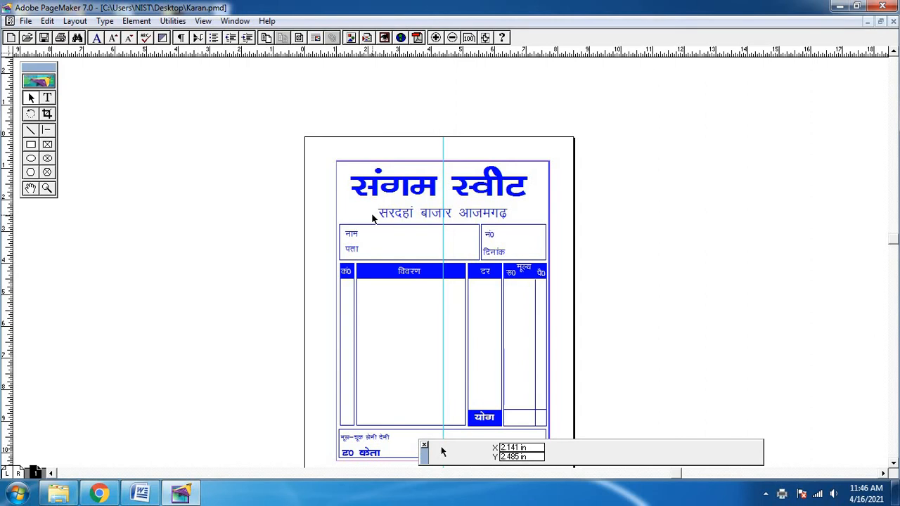
key(ctrl+p)
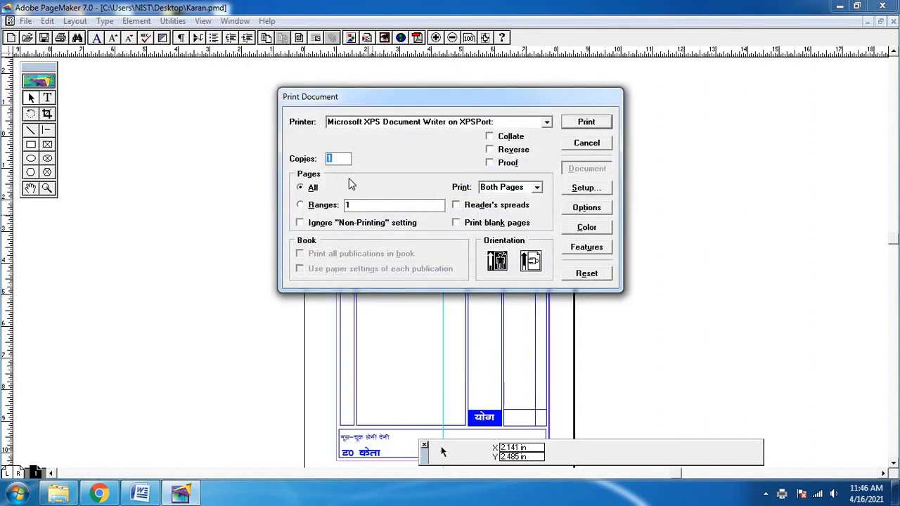
click(405, 123)
click(456, 141)
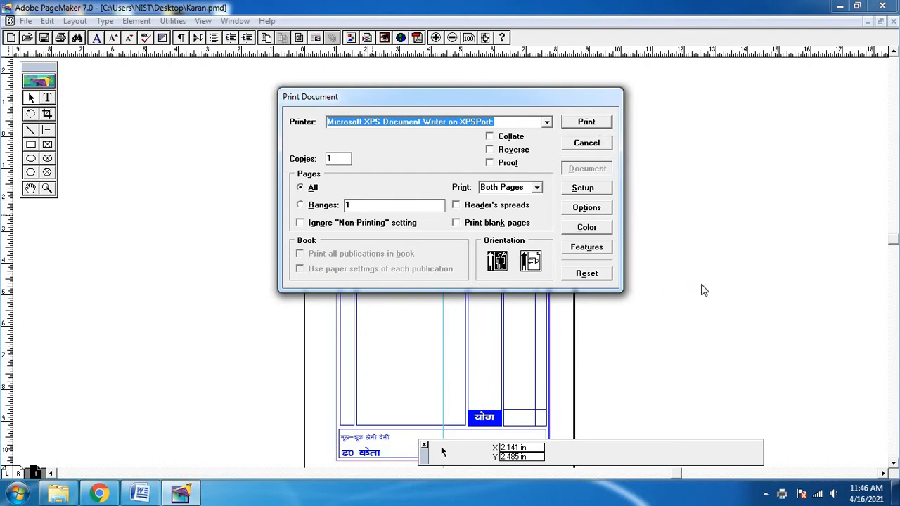
click(586, 143)
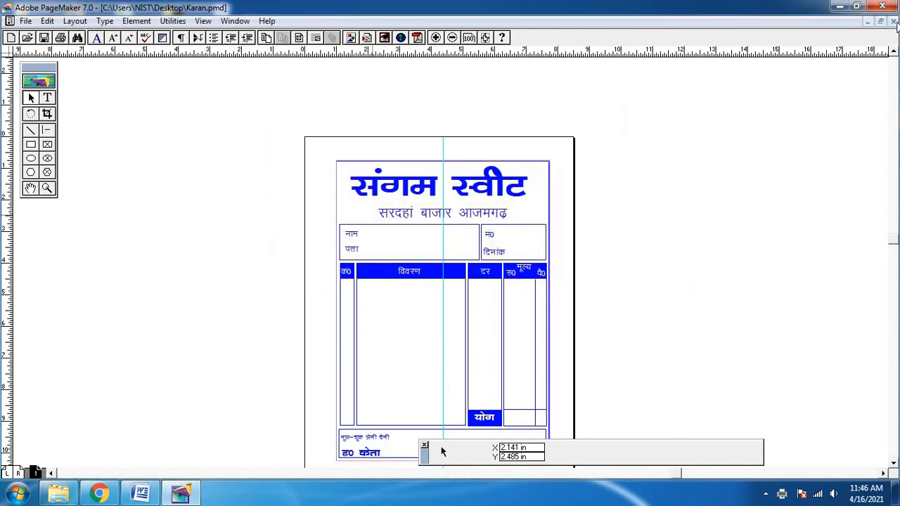
Close the bill publication and create a new publication with the default page settings
click(893, 21)
click(483, 291)
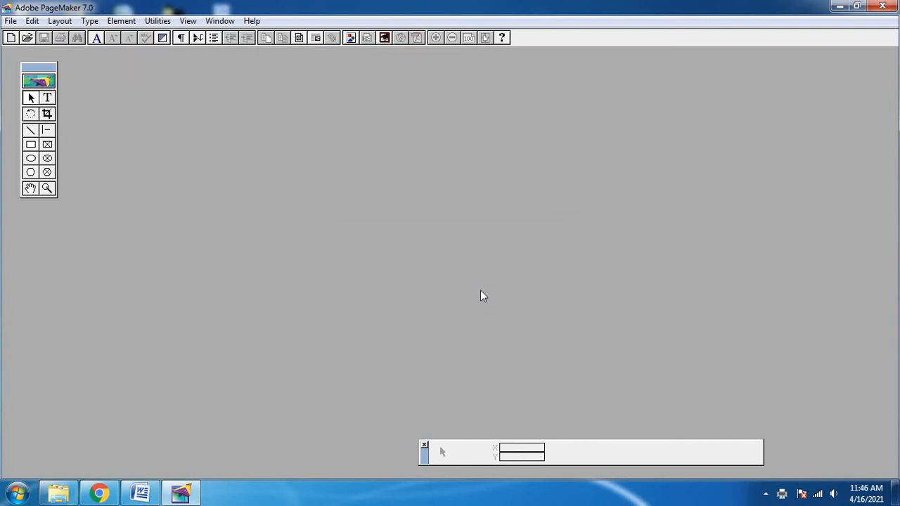
key(ctrl+n)
key(Return)
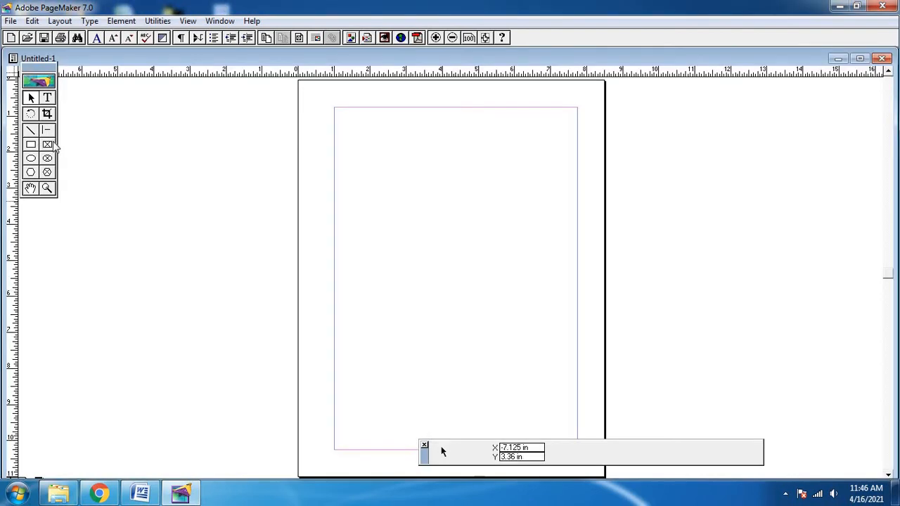
Draw a rectangle about 5.8 by 6.1 in on the upper part of the page and color it Blue
click(31, 144)
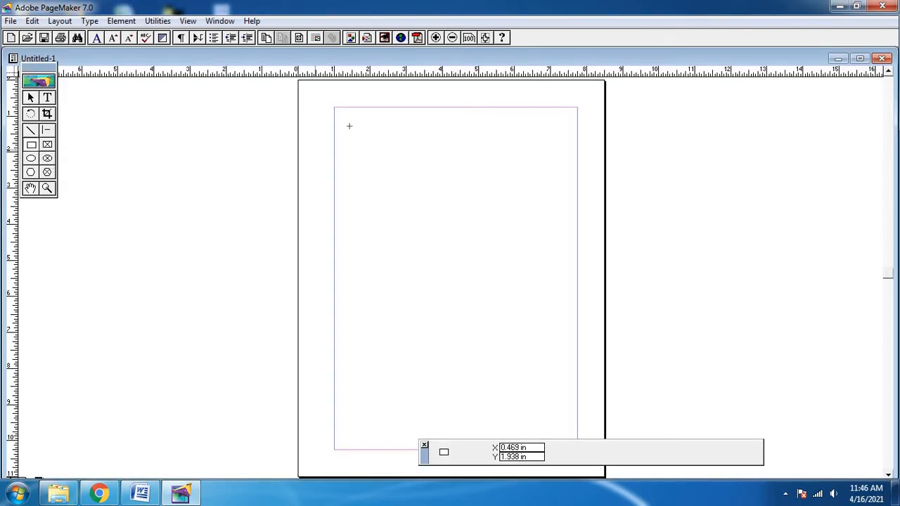
mouse_move(355, 119)
mouse_down()
mouse_move(490, 279)
mouse_move(564, 338)
mouse_up()
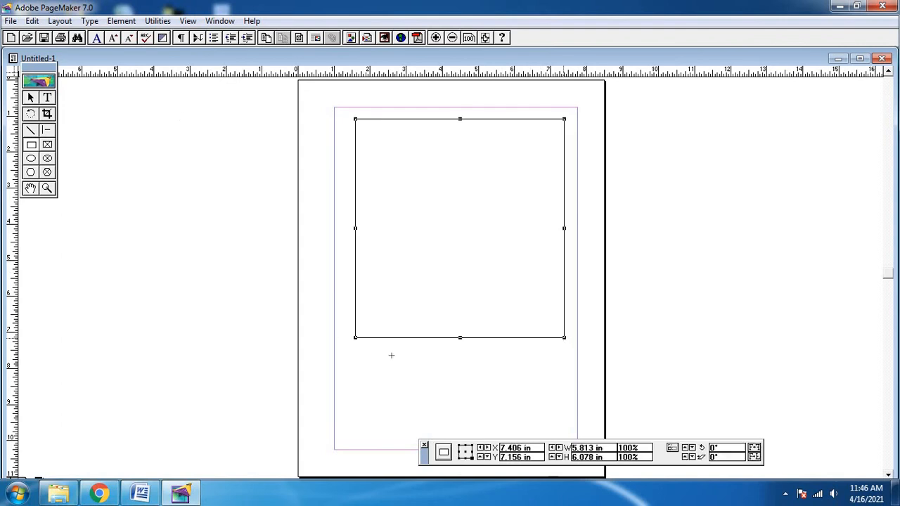
click(280, 37)
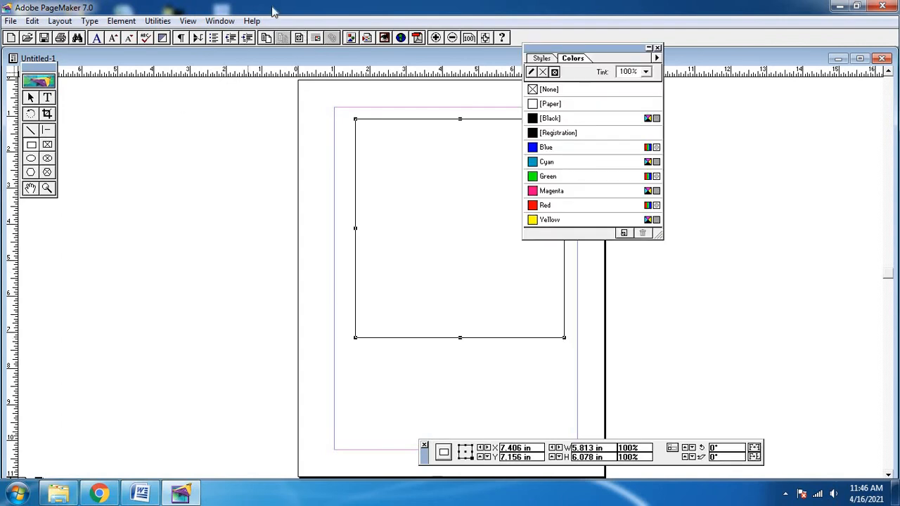
click(570, 148)
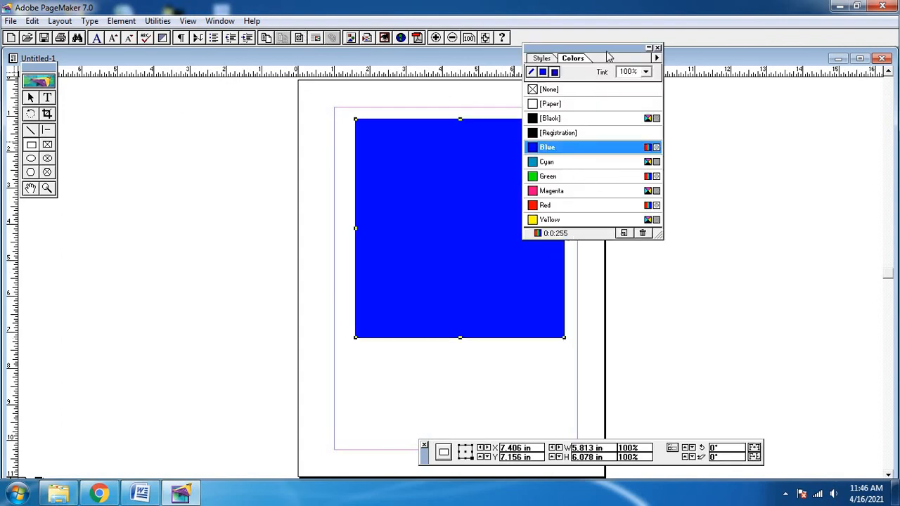
drag(608, 56, 757, 77)
Draw an ellipse about 4.2 by 4.5 in inside the blue rectangle and color it Paper
click(31, 158)
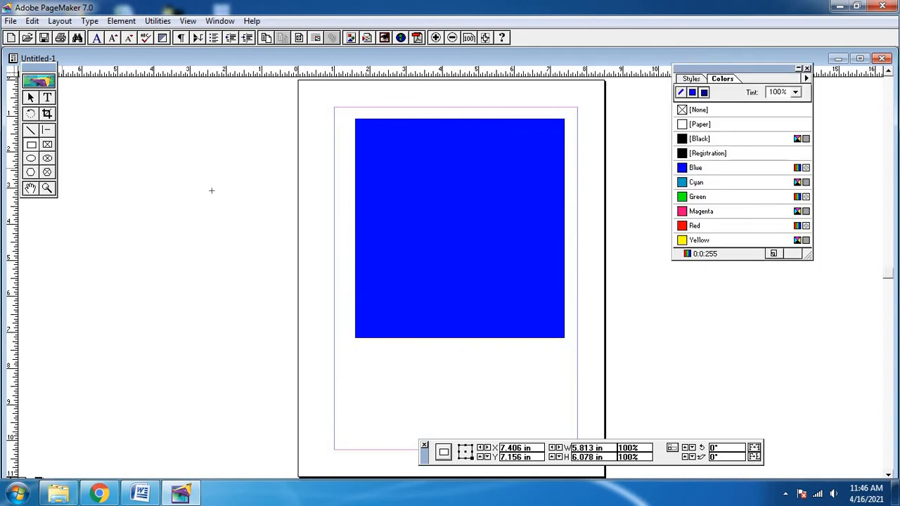
drag(393, 149, 545, 312)
click(696, 184)
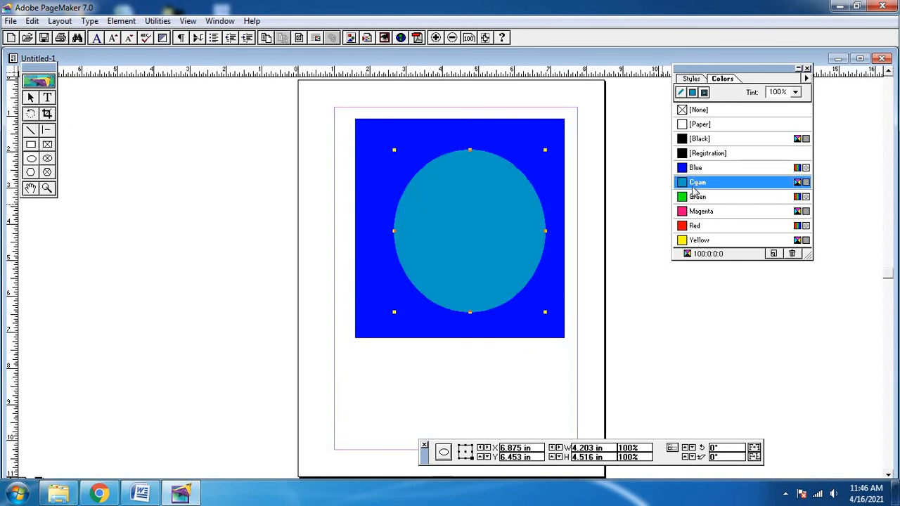
click(697, 141)
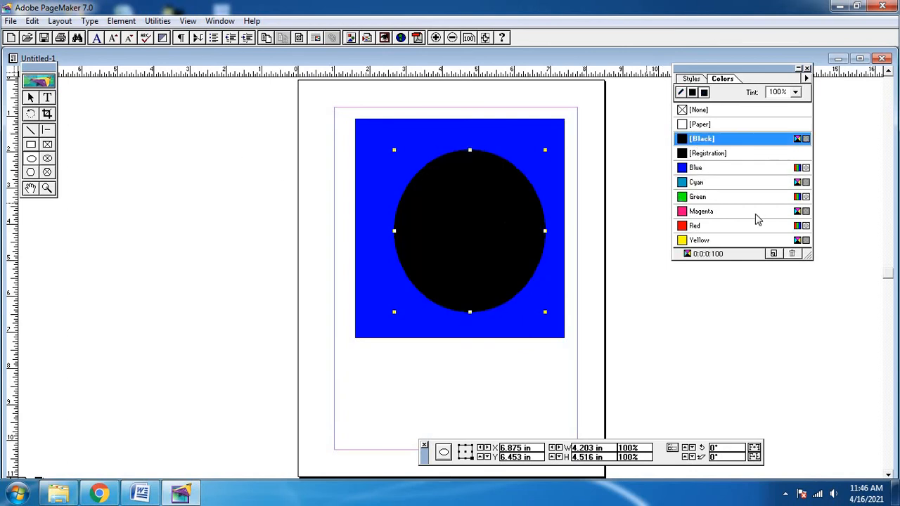
click(696, 125)
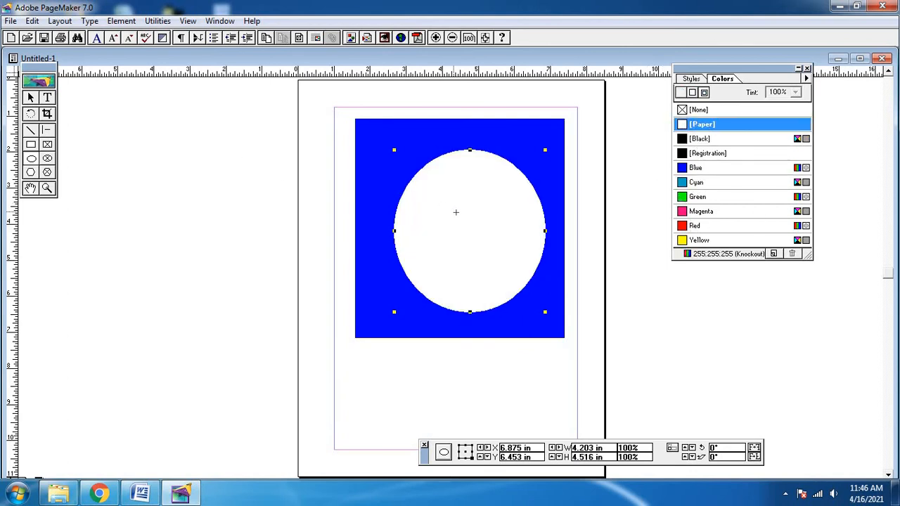
Draw a hexagon about 3 by 2.7 in inside the white ellipse and color it Green
click(30, 173)
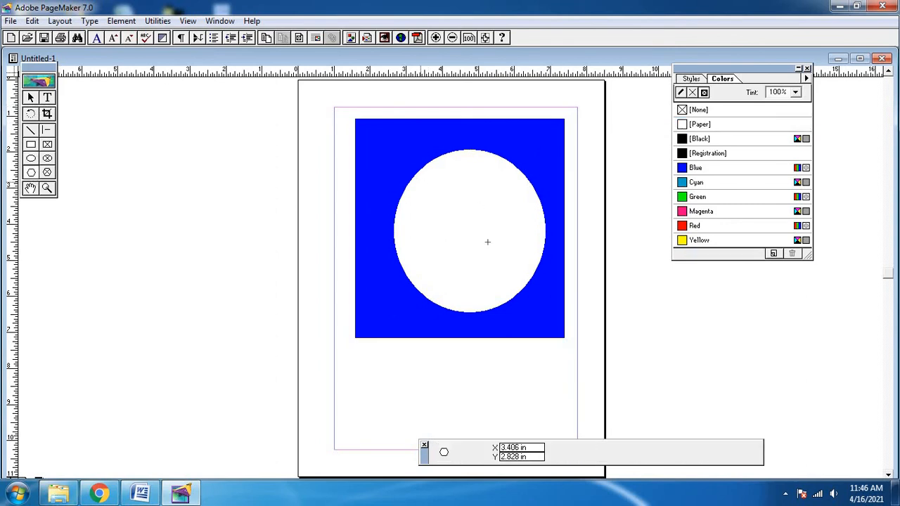
drag(527, 280, 527, 279)
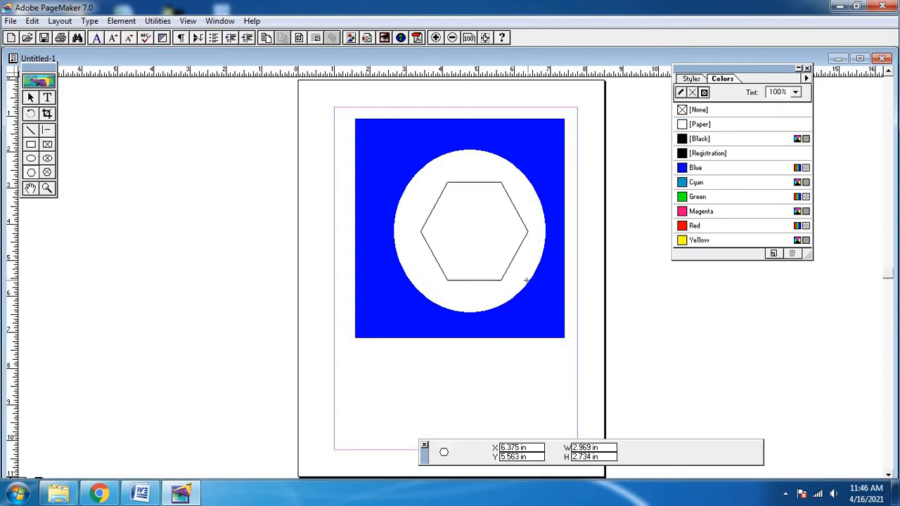
click(699, 198)
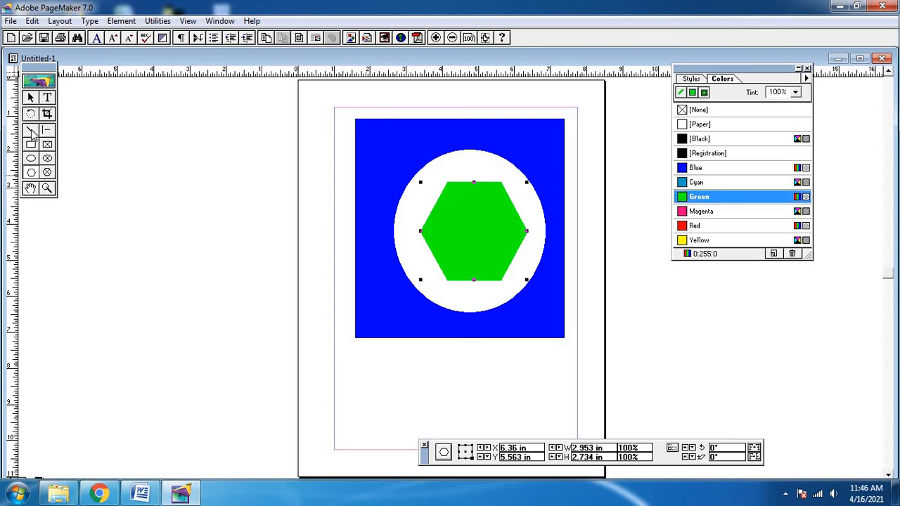
Draw a near-circular ellipse about 1.6 by 1.7 in inside the green hexagon, color it Magenta, and close the color palette
click(31, 158)
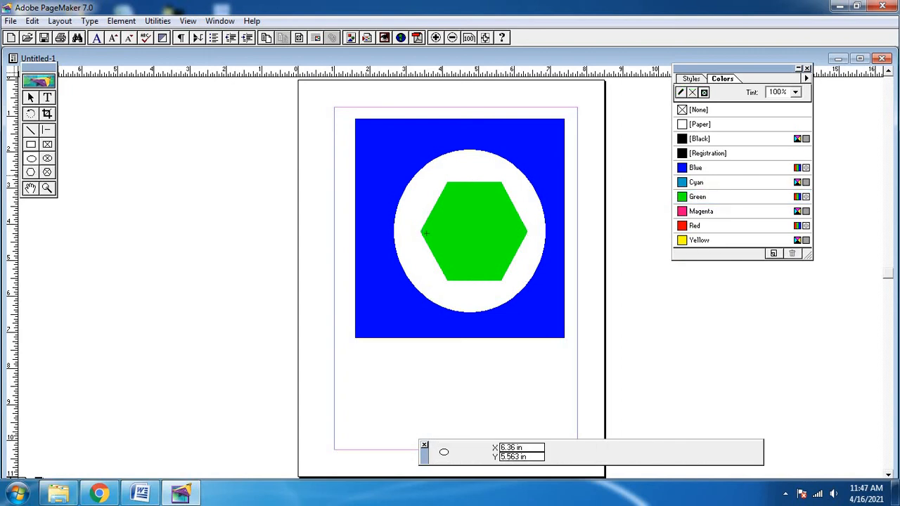
drag(447, 203, 504, 261)
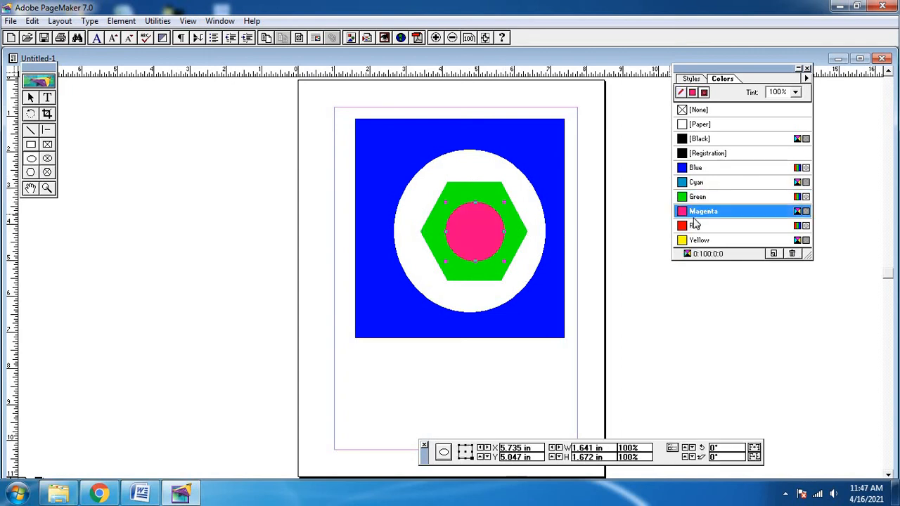
click(694, 213)
click(807, 68)
Print the publication with Microsoft XPS Document Writer to an XPS file named "my d 2" on the Desktop
click(12, 21)
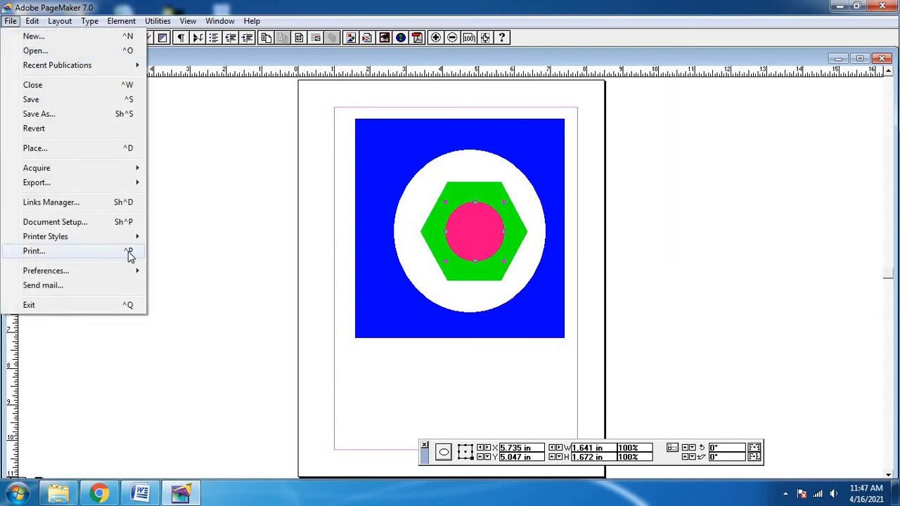
click(190, 263)
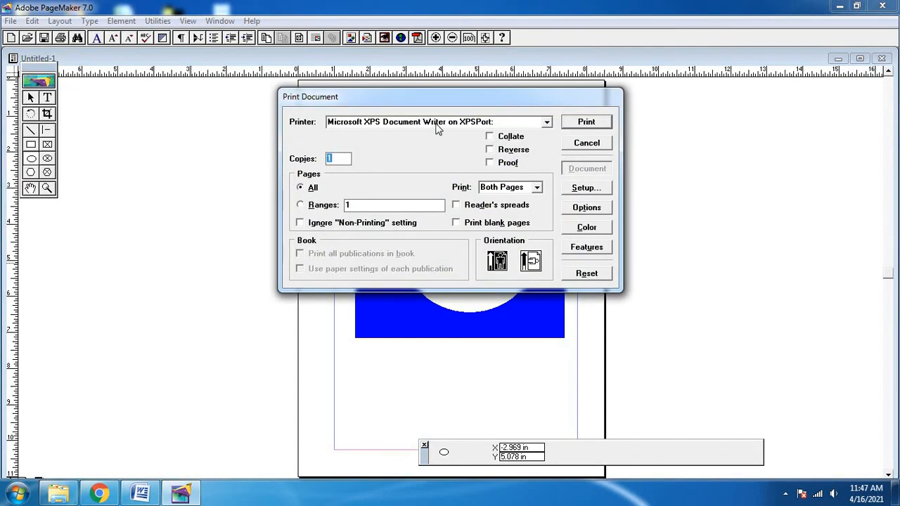
click(438, 125)
click(437, 126)
click(600, 125)
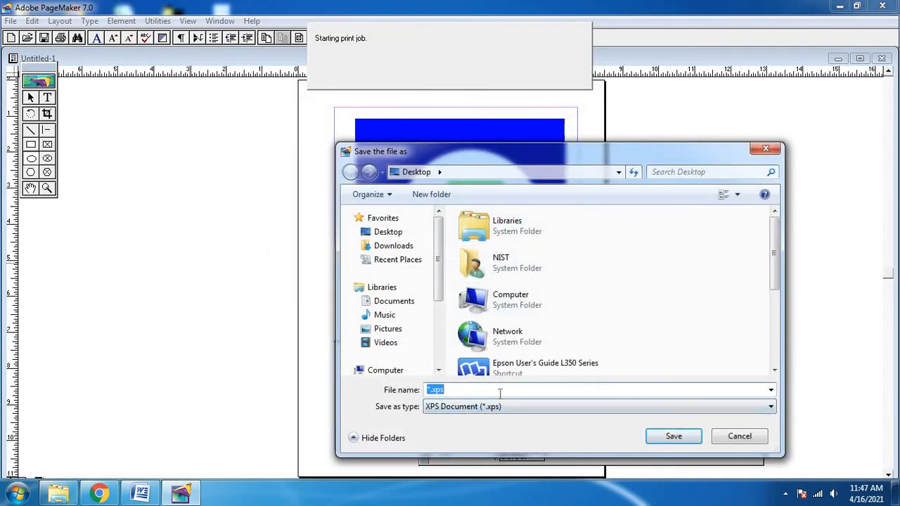
text(my)
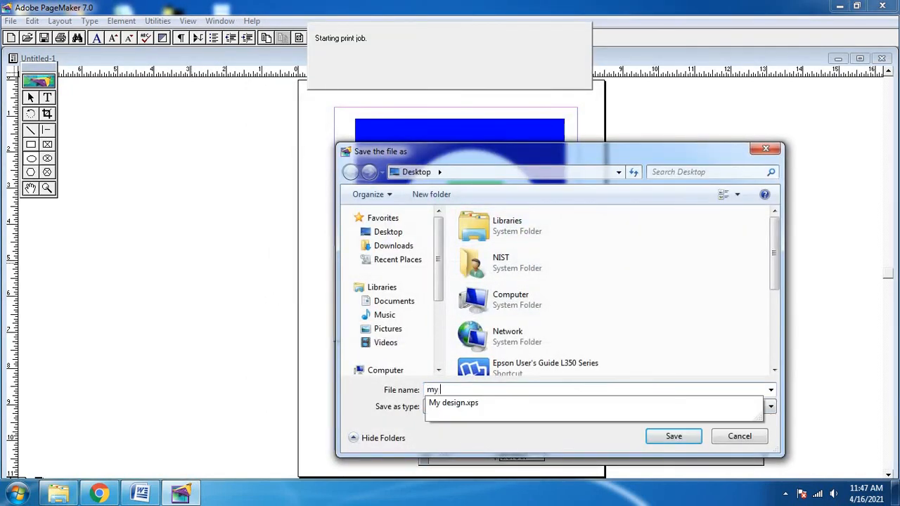
text( d 2)
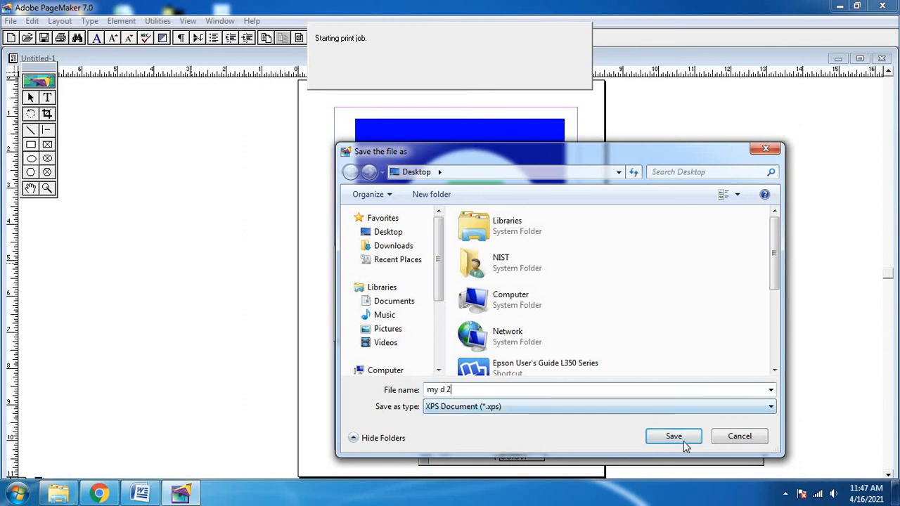
click(675, 437)
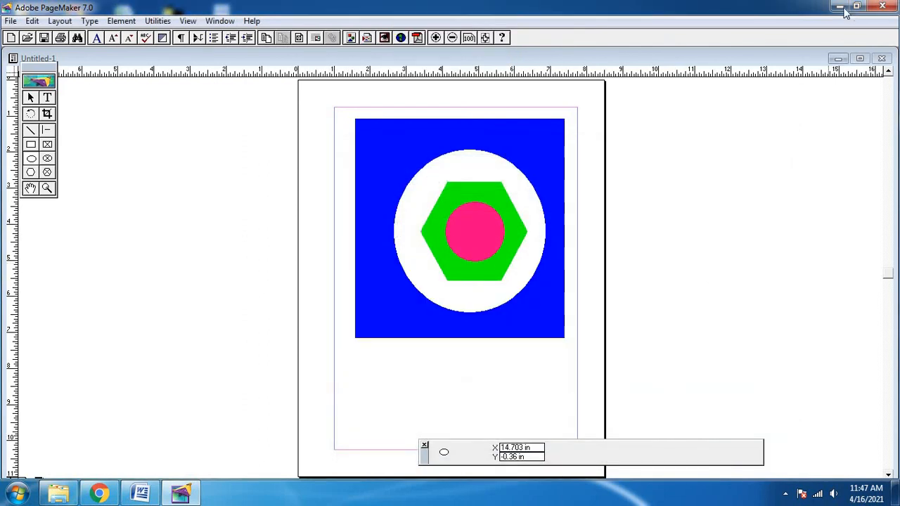
Minimize PageMaker, open the my d 2 file from the desktop in a maximized XPS Viewer, and look over the exported page
click(839, 6)
double_click(223, 73)
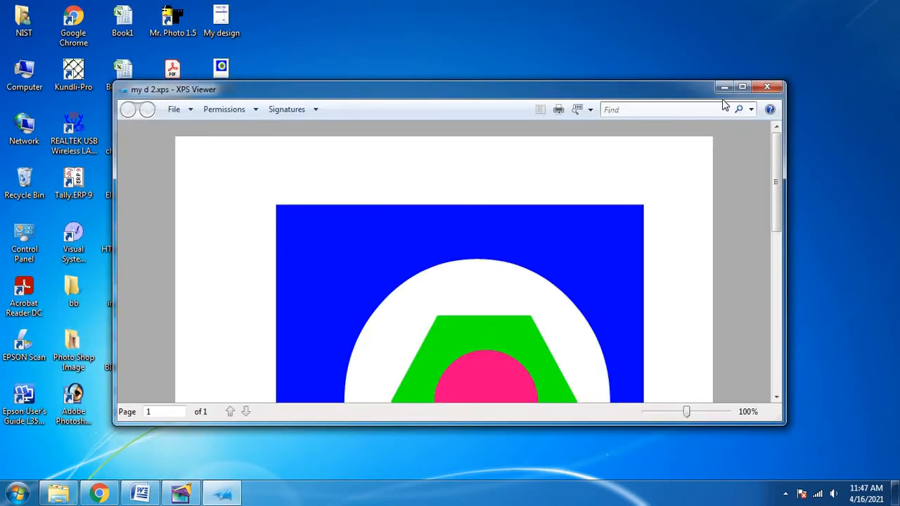
click(741, 86)
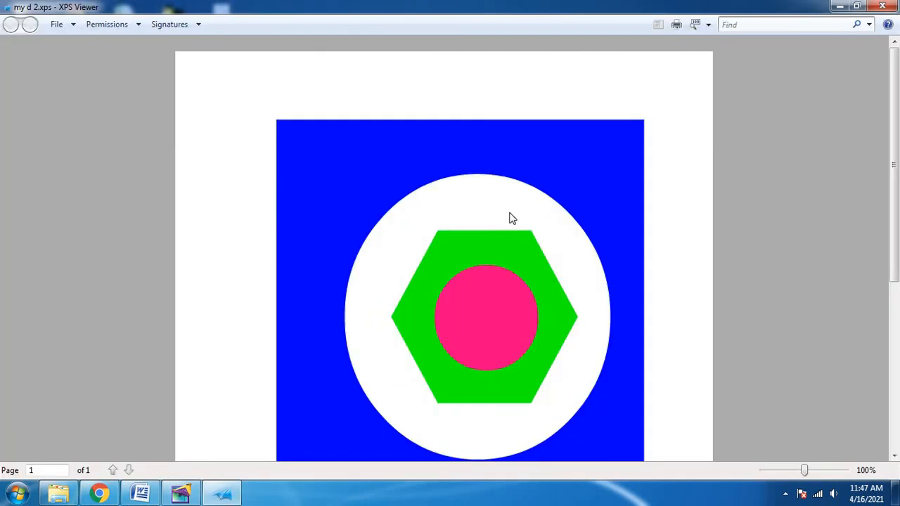
scroll(493, 246, down, 8)
scroll(492, 246, up, 7)
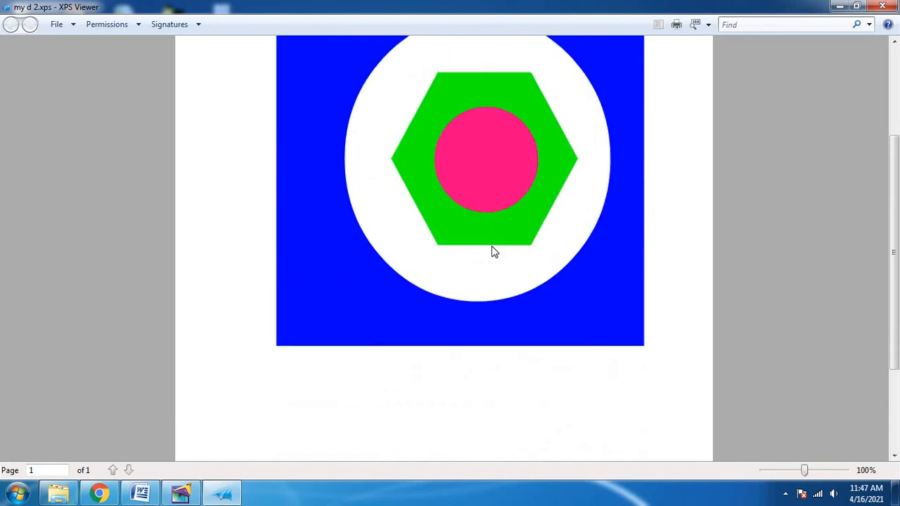